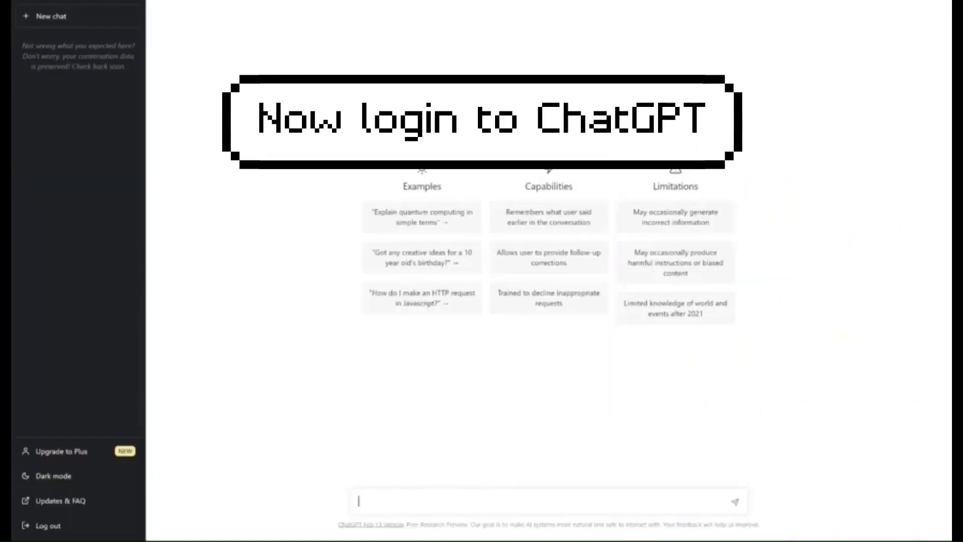
- Type the prompt 'Using the text provided, create 5 multichoice questions for the text.'
{"action": "type", "text": "Using the text"}
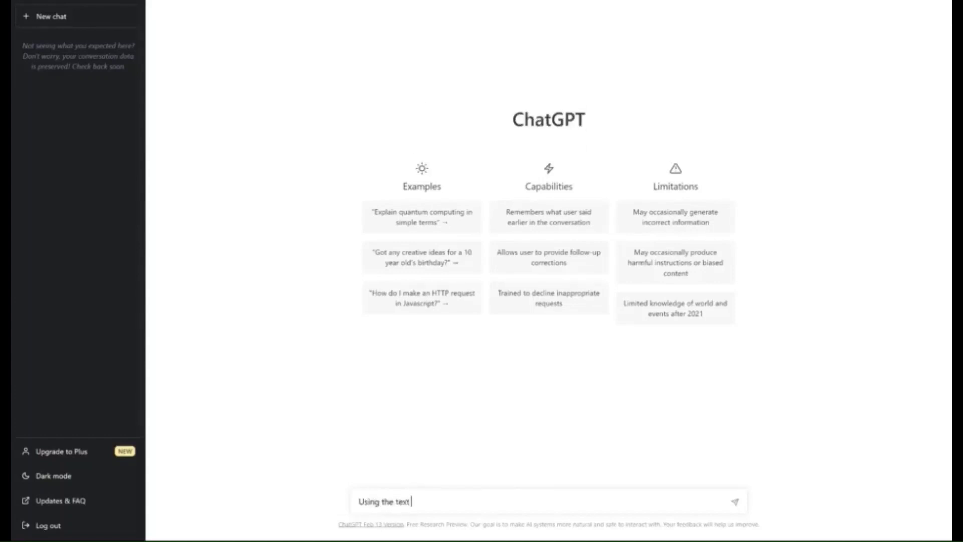
{"action": "type", "text": " provided, create "}
{"action": "type", "text": "10"}
{"action": "key", "text": "BackSpace"}
{"action": "key", "text": "BackSpace"}
{"action": "type", "text": "5 multicho"}
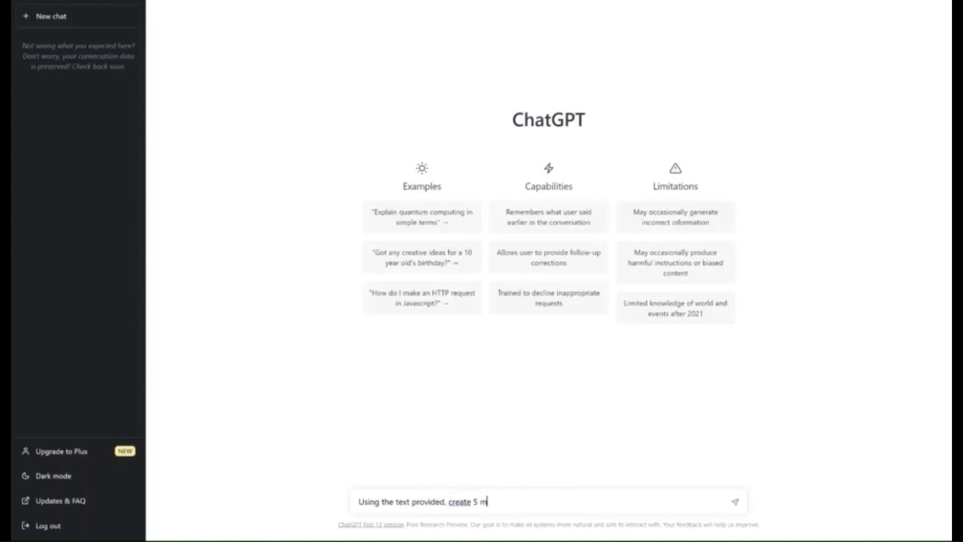
{"action": "key", "text": "BackSpace"}
{"action": "type", "text": "io"}
{"action": "key", "text": "BackSpace"}
{"action": "key", "text": "BackSpace"}
{"action": "type", "text": "oice quest"}
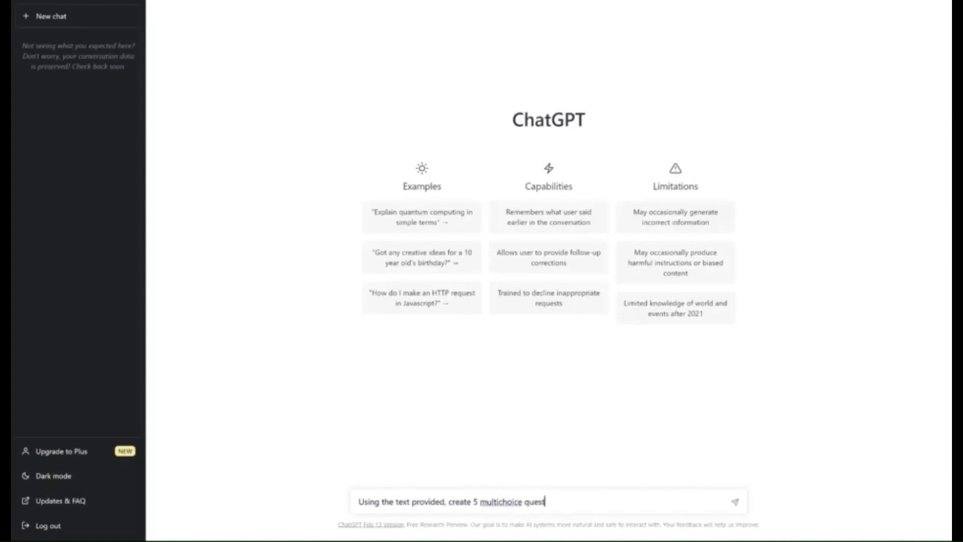
{"action": "type", "text": "ions for the text."}
- Paste the atom transcript below the prompt and delete its stray trailing lines
{"action": "key", "text": "ctrl+v"}
{"action": "left_click_drag", "start_coordinate": [534, 507], "coordinate": [358, 454]}
{"action": "key", "text": "BackSpace"}
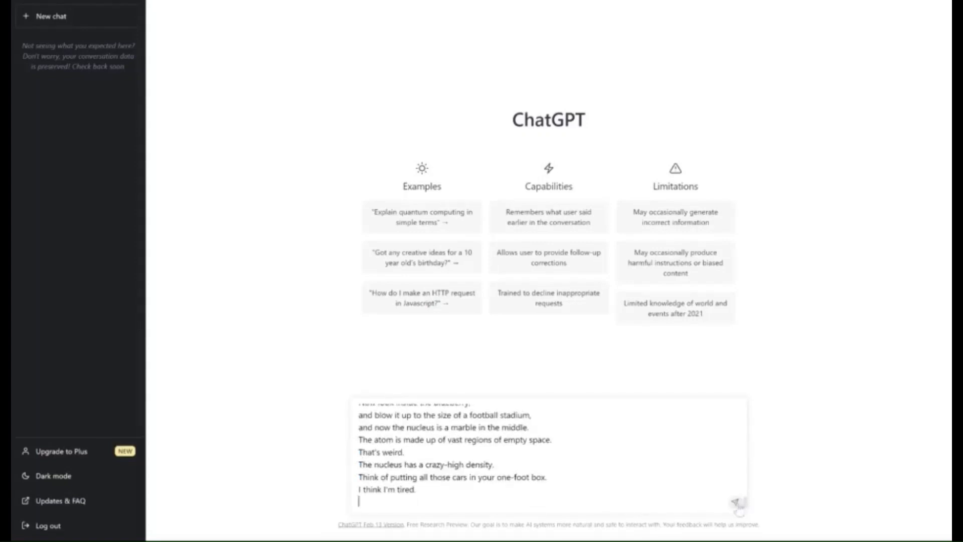
- Send the request and paste the five generated atom questions into a new message
{"action": "left_click", "coordinate": [736, 502]}
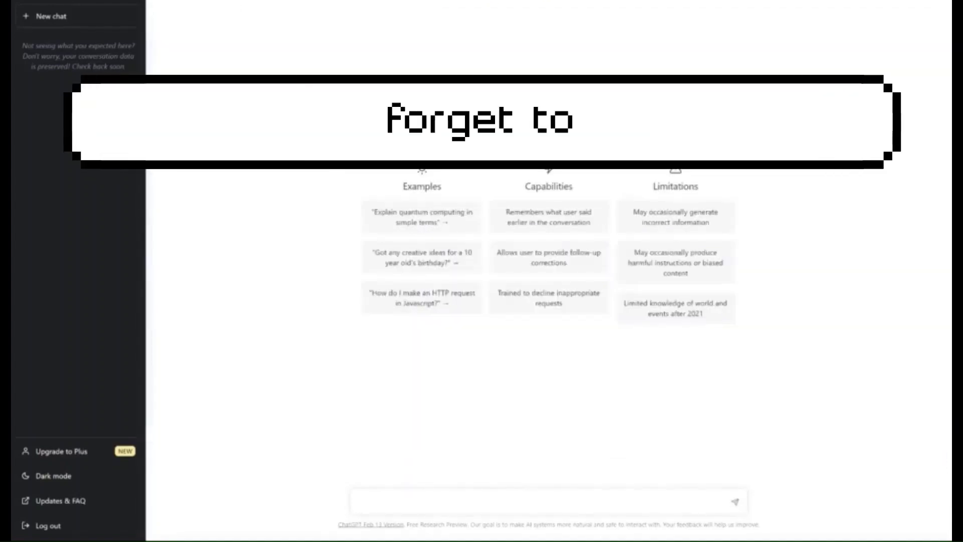
{"action": "key", "text": "ctrl+v"}
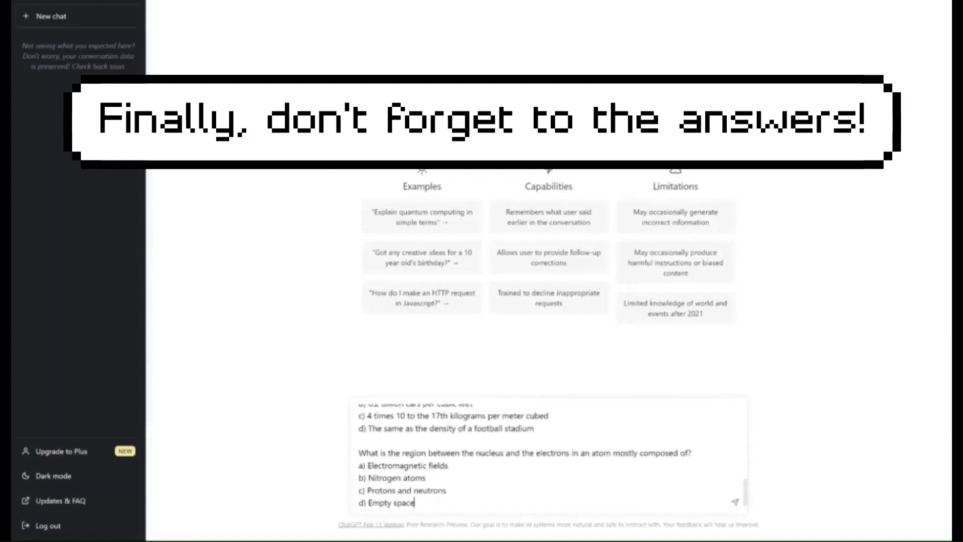
- Ask ChatGPT for the quiz's answer key, then select the whole quiz message to copy
{"action": "left_click", "coordinate": [734, 502]}
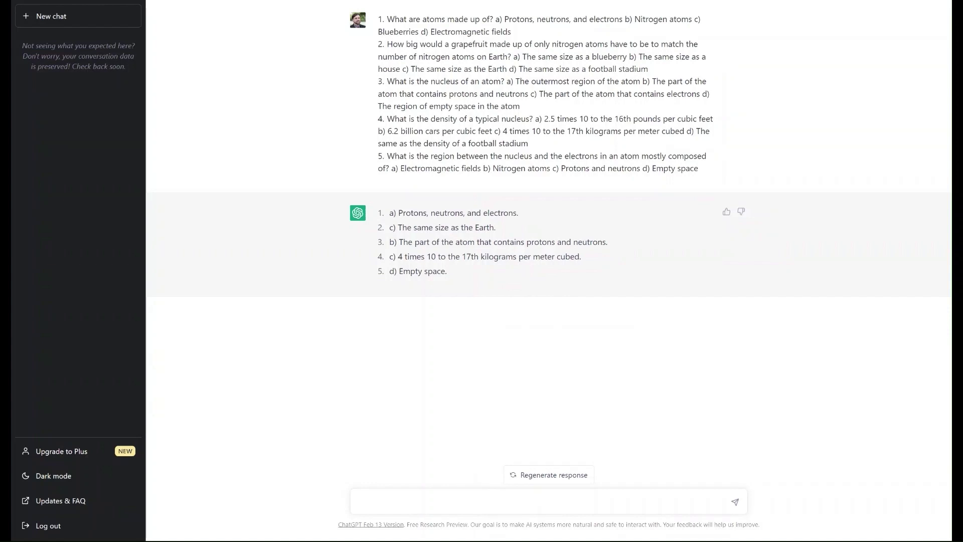
{"action": "left_click_drag", "start_coordinate": [708, 176], "coordinate": [378, 20]}
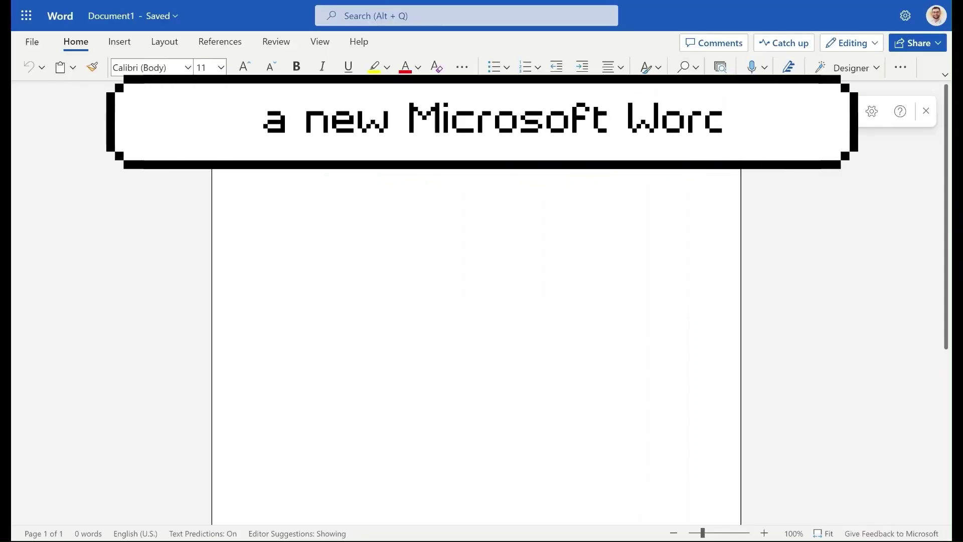
- Paste the quiz into the blank document, putting questions 2–5 each in their own paragraph
{"action": "type", "text": "1. What are atoms made up of? a) Protons, neutrons, and electrons b) Nitrogen atoms c) Blueberries d) Electromagnetic fields 2. How big would a grapefruit made up of only nitrogen atoms have to be to match the number of nitrogen atoms on Earth? a) The same size as a blueberry b) The same size as a house c) The same size as the Earth d) The same size as a football stadium 3. What is the nucleus of an atom? a) The outermost region of the atom b) The part of the atom that contains protons and neutrons c) The part of the atom that contains electrons d) The region of empty space in the atom 4. What is the density of a typical nucleus? a) 2.5 times 10 to the 16th pounds per cubic feet b) 6.2 billion cars per cubic feet c) 4 times 10 to the 17th kilograms per meter cubed d) The same as the density of a football stadium 5. What is the region between the nucleus and the electrons in an atom mostly composed of? a) Electromagnetic fields b) Nitrogen atoms c) Protons and neutrons d) Empty space"}
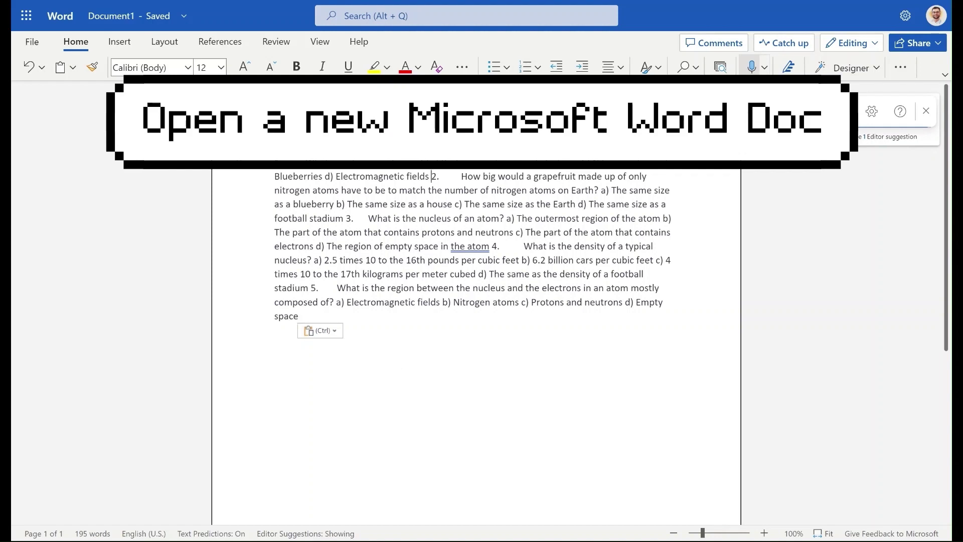
{"action": "key", "text": "Return"}
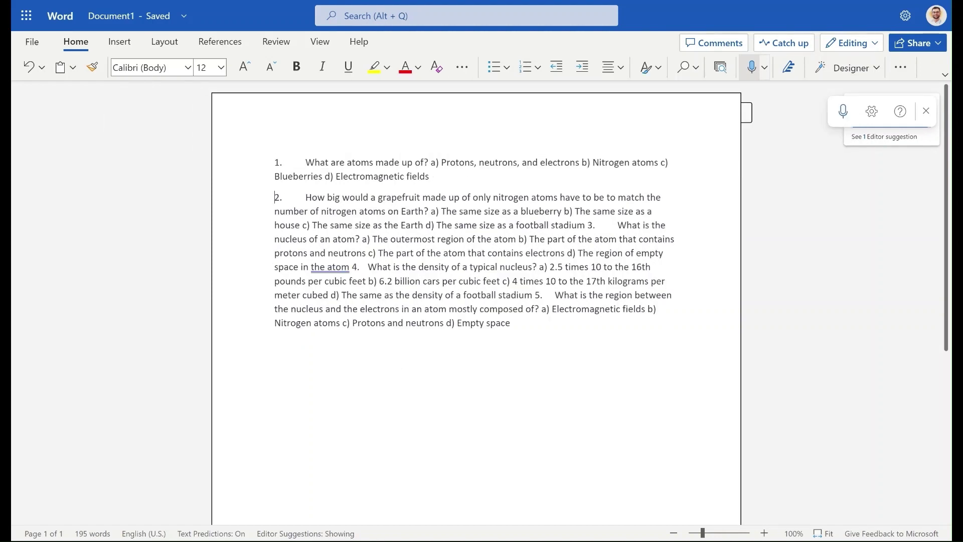
{"action": "key", "text": "Return"}
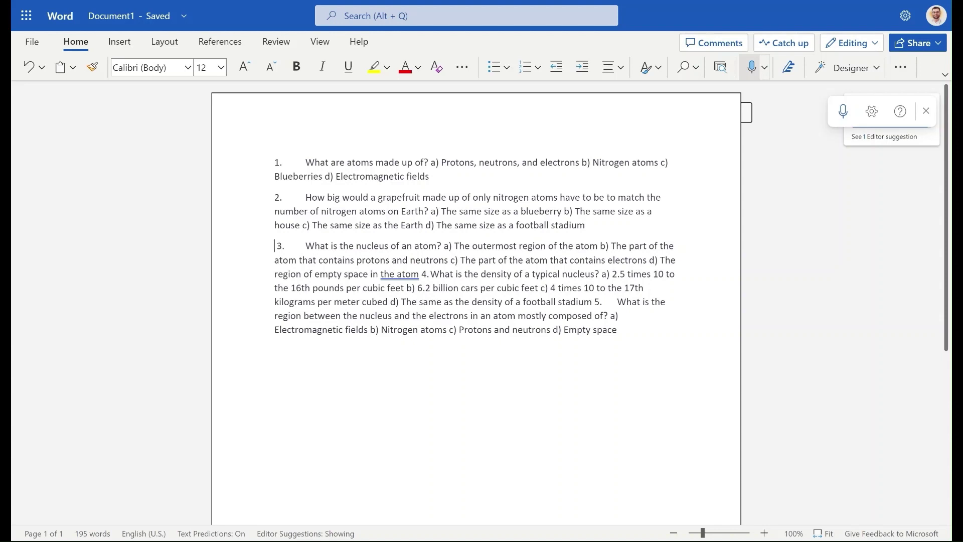
{"action": "left_click", "coordinate": [421, 274]}
{"action": "key", "text": "Return"}
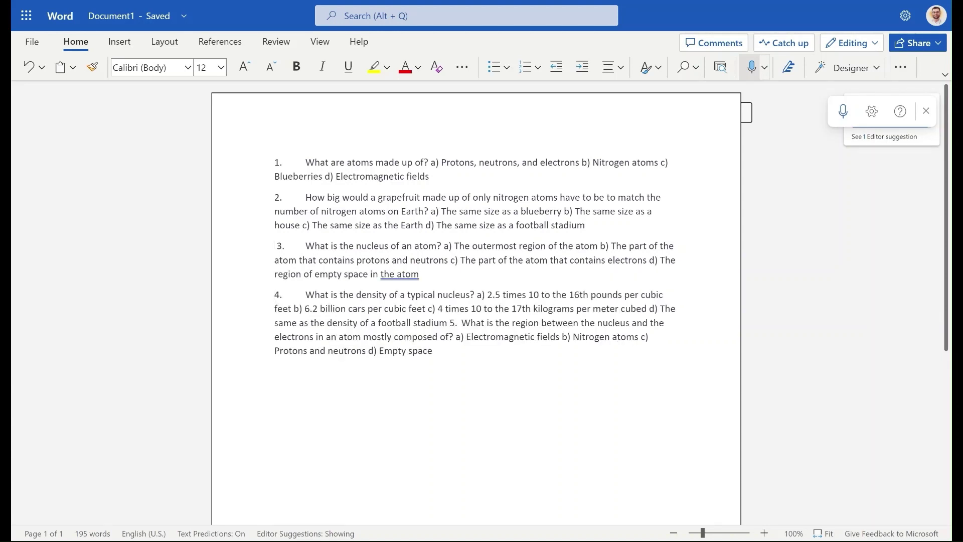
{"action": "left_click", "coordinate": [459, 322]}
{"action": "key", "text": "Return"}
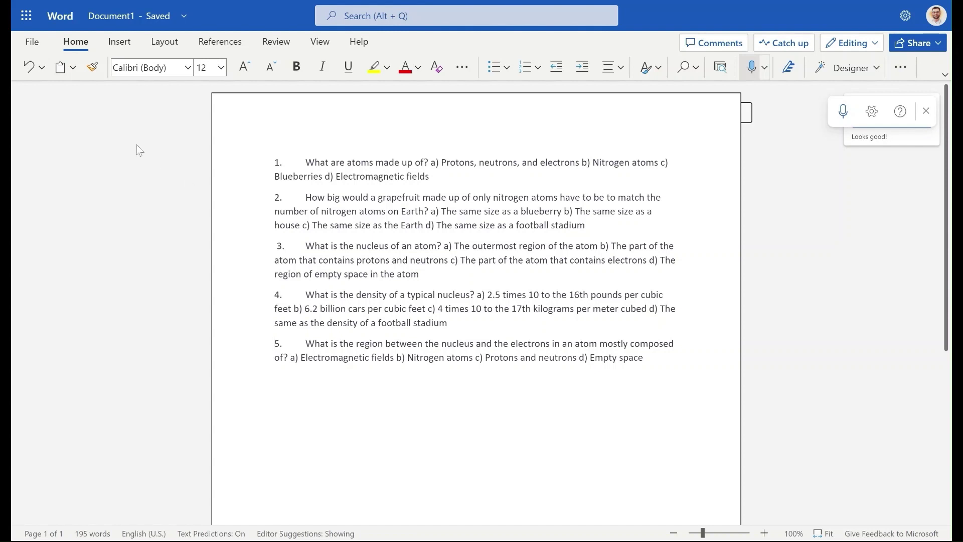
{"action": "left_click", "coordinate": [32, 43]}
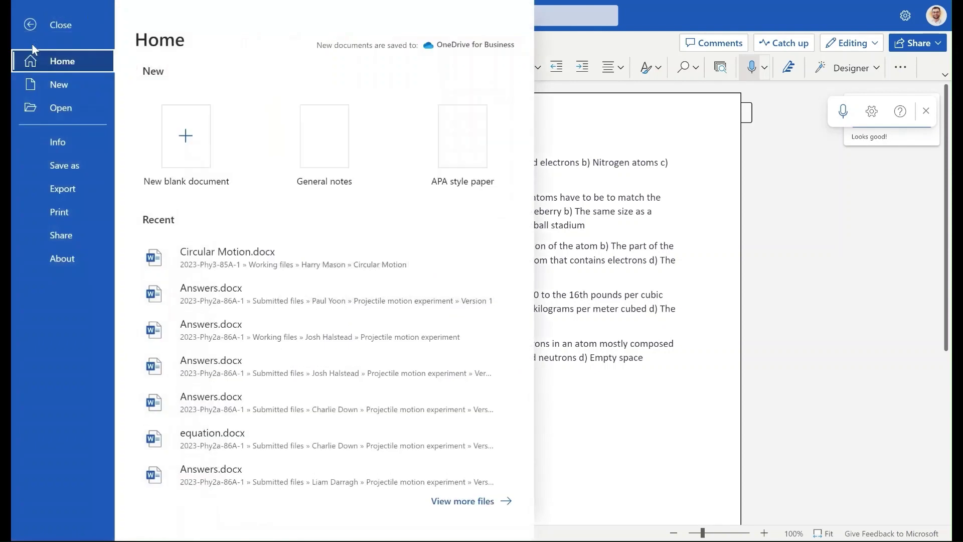
- Save Document1 to the computer with Save as > Download a Copy
{"action": "left_click", "coordinate": [64, 165]}
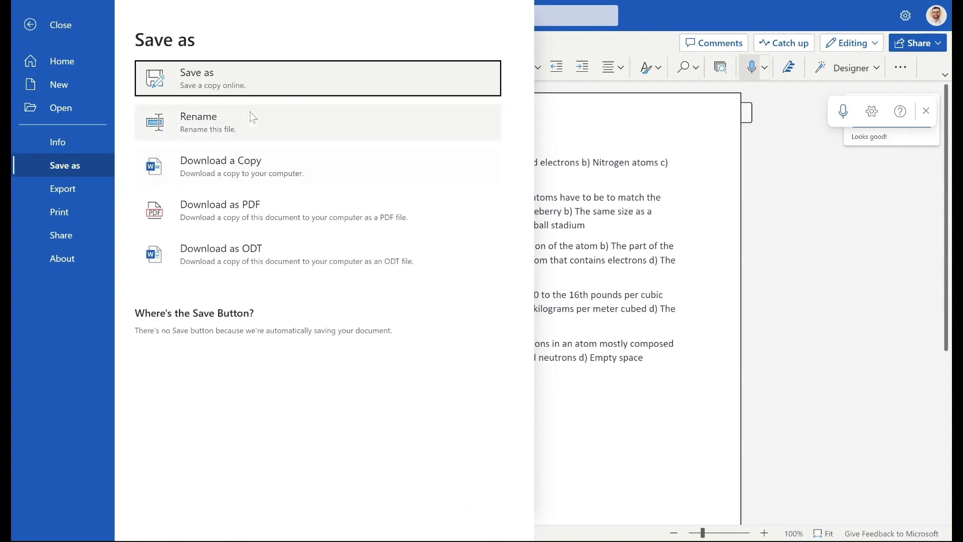
{"action": "left_click", "coordinate": [242, 175]}
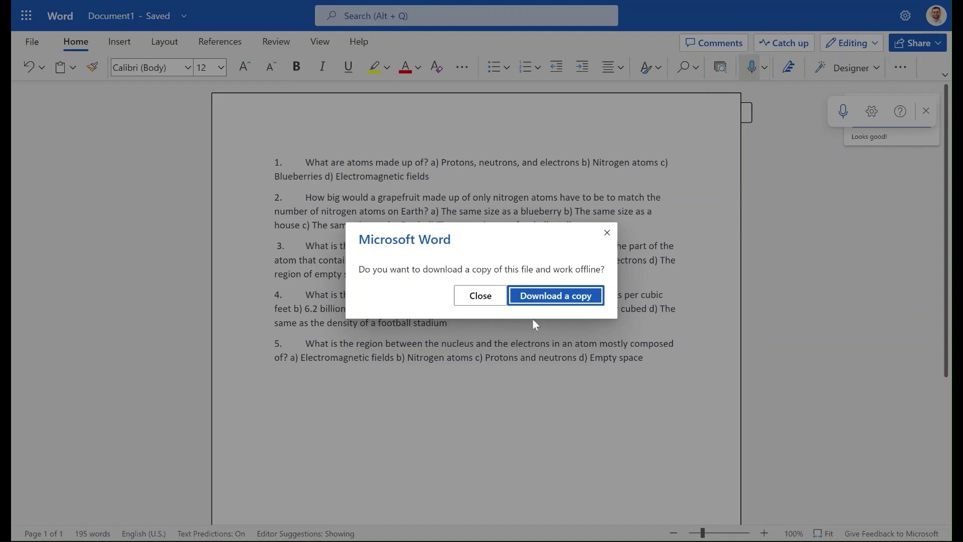
{"action": "left_click", "coordinate": [552, 300]}
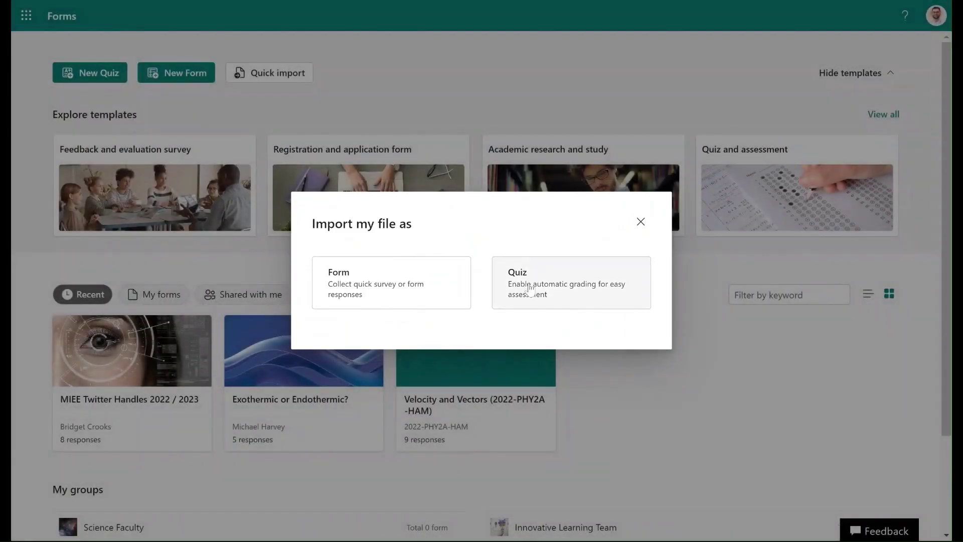
- Import Document1.docx into Forms as a Quiz
{"action": "left_click", "coordinate": [530, 288]}
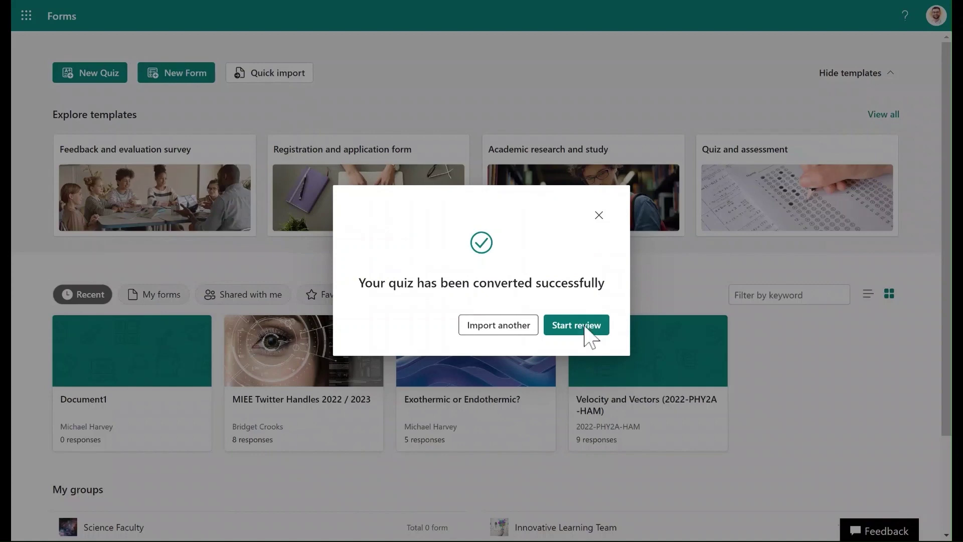
- Start reviewing the converted Document1 quiz
{"action": "left_click", "coordinate": [584, 327]}
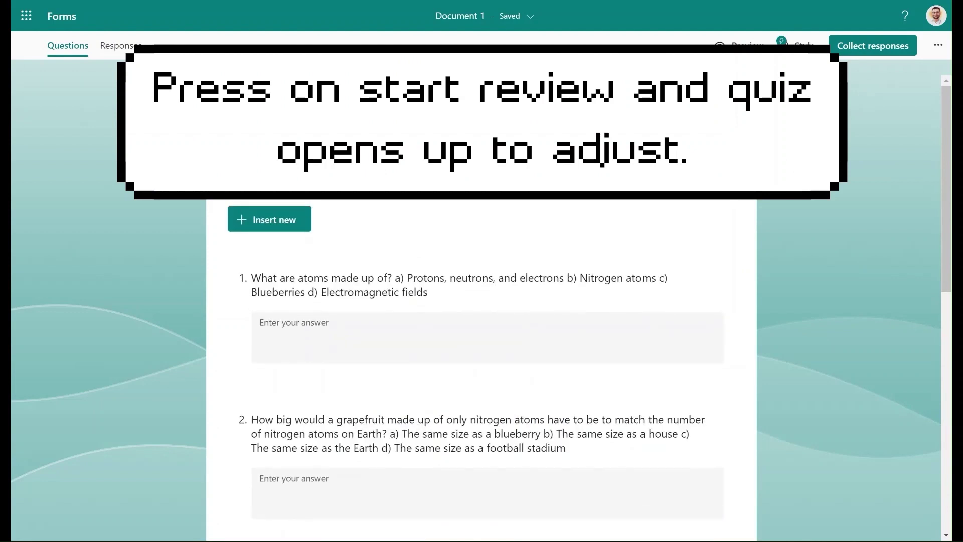
- Rename the quiz to 'Atomic Theory Quiz' and start an image search for the title
{"action": "type", "text": "Atomic"}
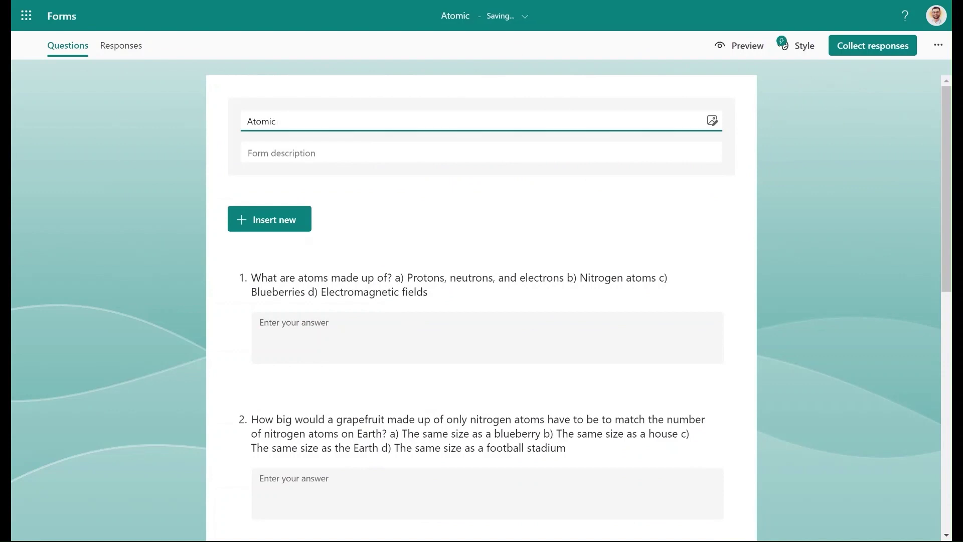
{"action": "type", "text": " Theory Q"}
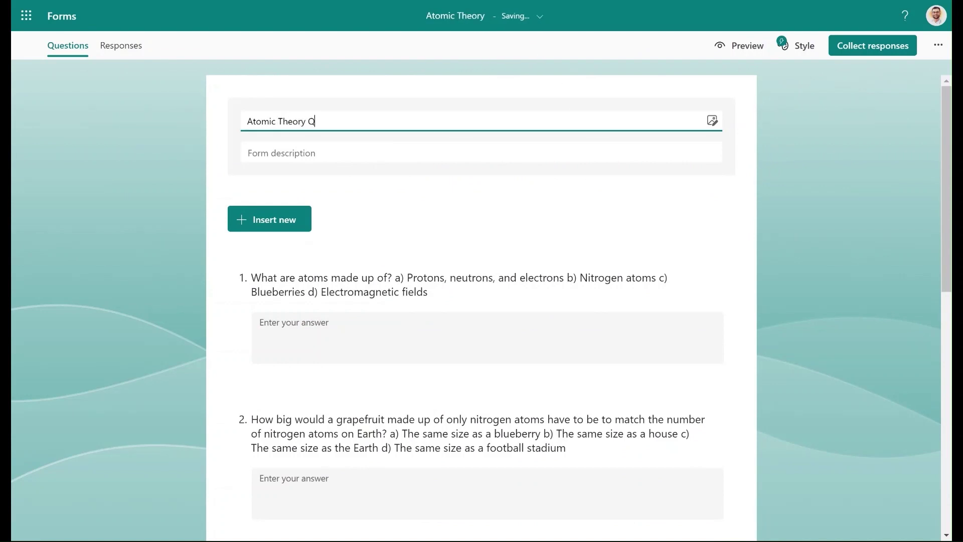
{"action": "type", "text": "uiz"}
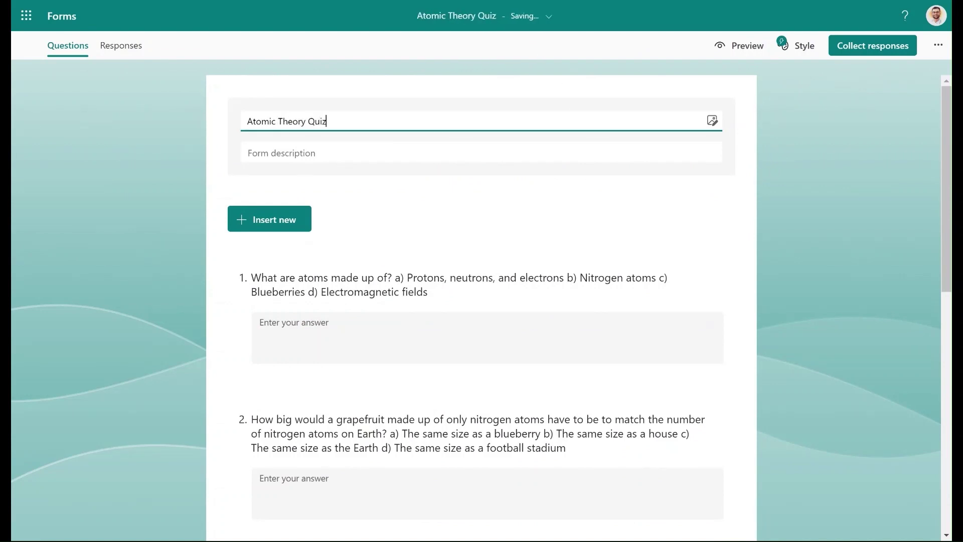
{"action": "left_click", "coordinate": [712, 121]}
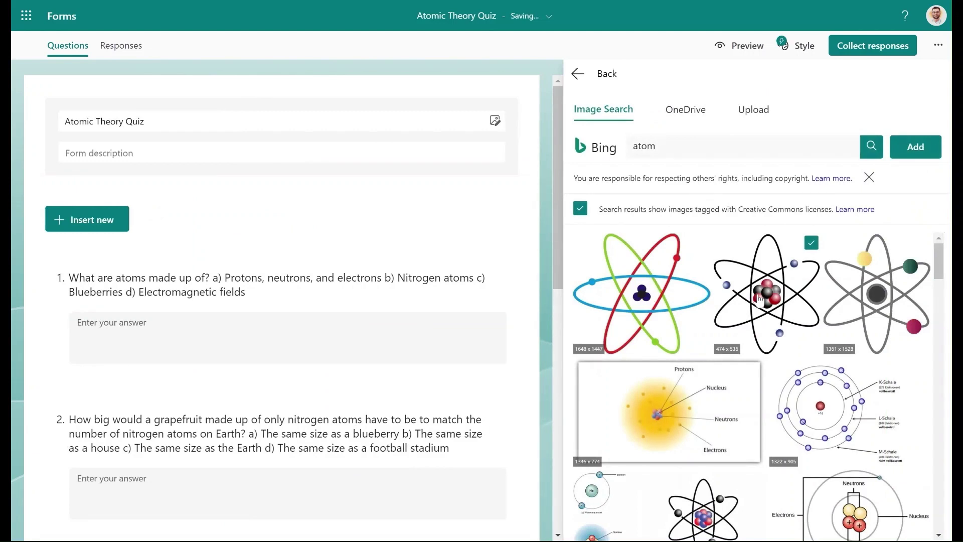
- Add the chosen atom image beside the title and scroll through the five questions
{"action": "left_click", "coordinate": [915, 149]}
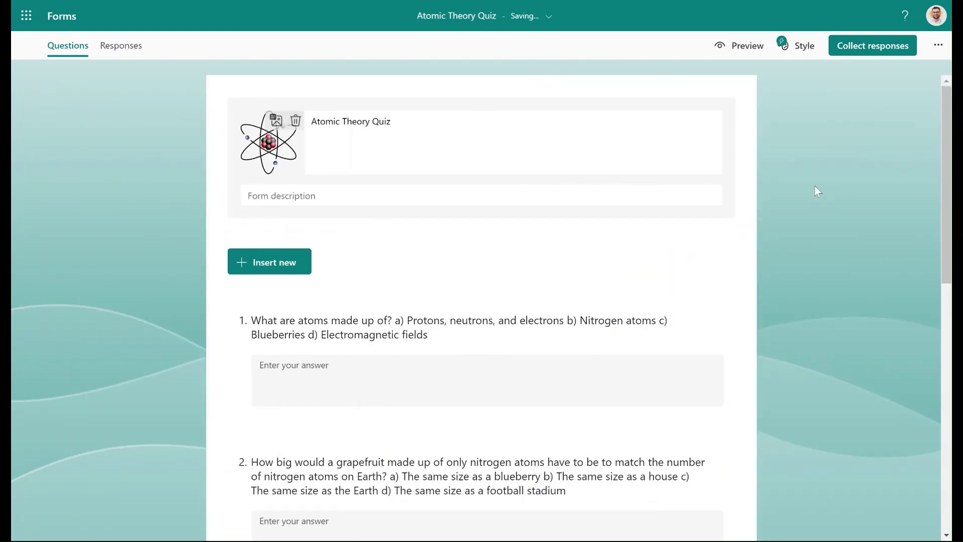
{"action": "left_click_drag", "start_coordinate": [947, 120], "coordinate": [906, 363]}
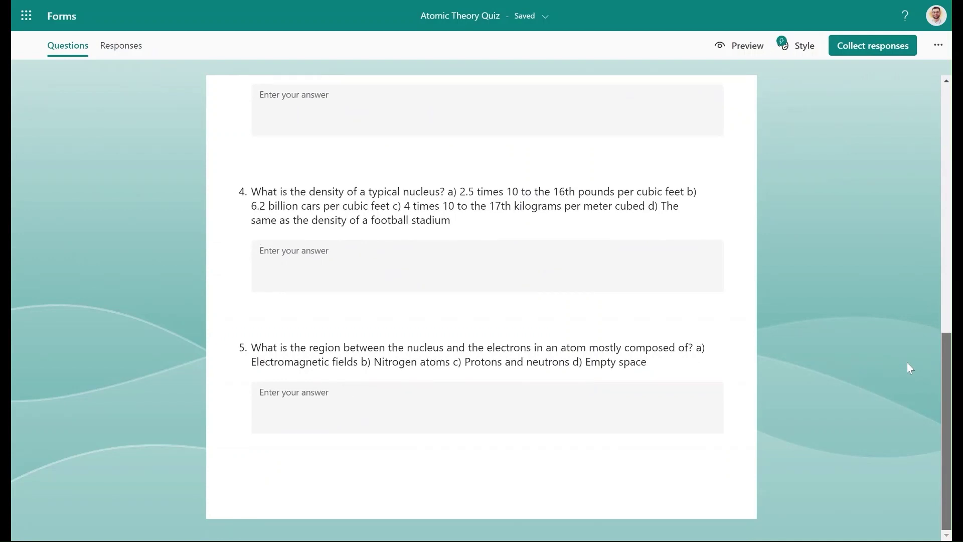